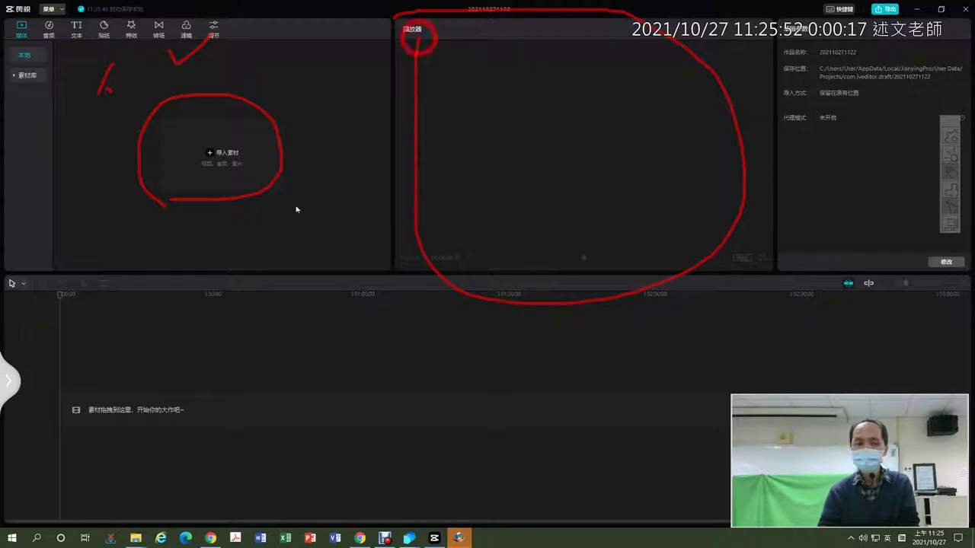
left_click_drag(5, 305, 6, 533)
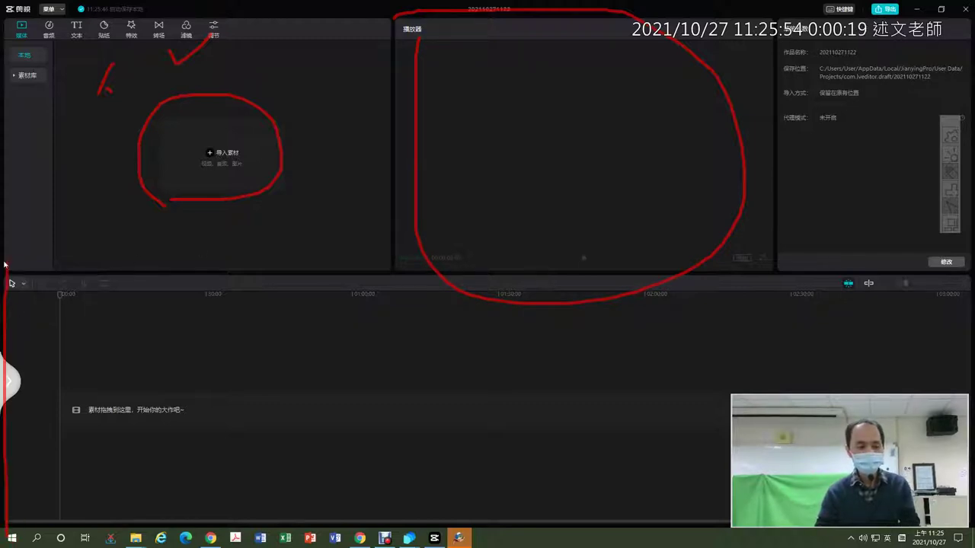
mouse_move(6, 262)
left_mouse_down()
mouse_move(759, 288)
mouse_move(786, 371)
left_mouse_up()
mouse_move(788, 417)
left_mouse_down()
mouse_move(770, 537)
mouse_move(256, 504)
mouse_move(2, 460)
left_mouse_up()
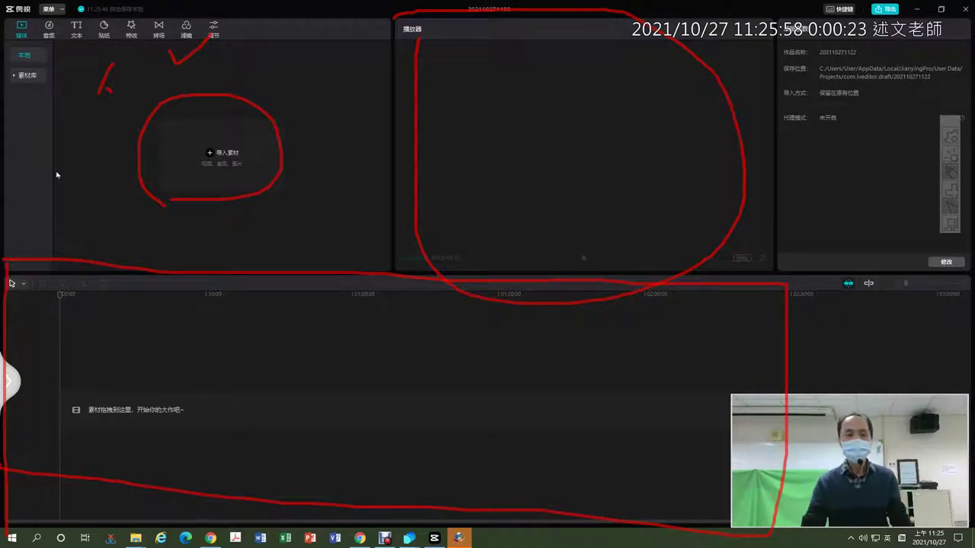
mouse_move(6, 46)
left_mouse_down()
mouse_move(240, 47)
mouse_move(242, 14)
mouse_move(1, 11)
left_mouse_up()
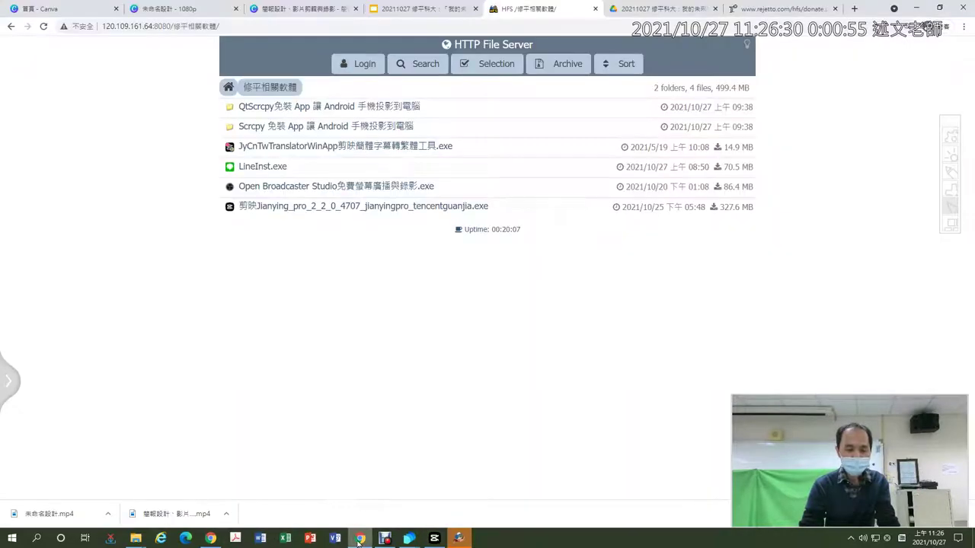
- Bring the downloaded 簡報設計、影片剪輯與錄影.mp4 from Chrome onto the 剪映 timeline's main track and select the clip
left_click(360, 538)
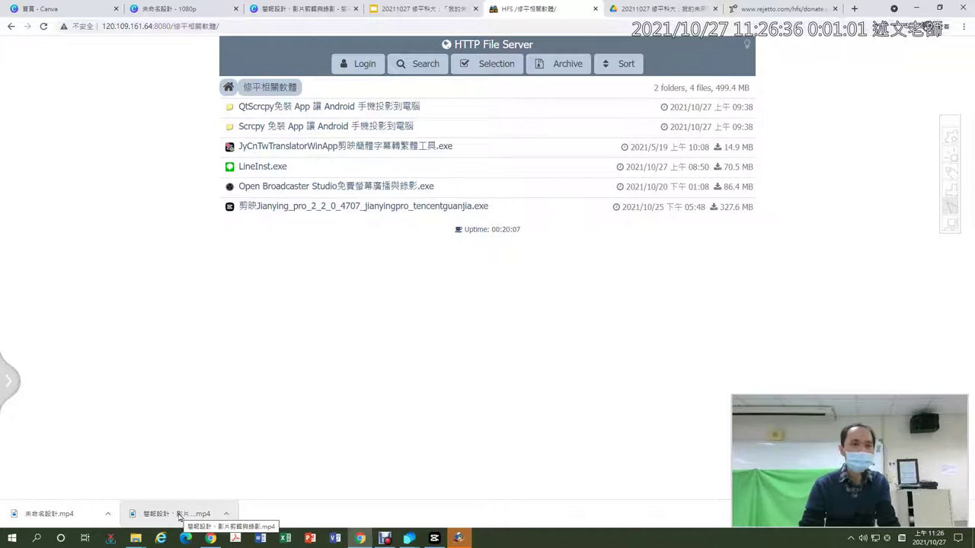
left_click(434, 537)
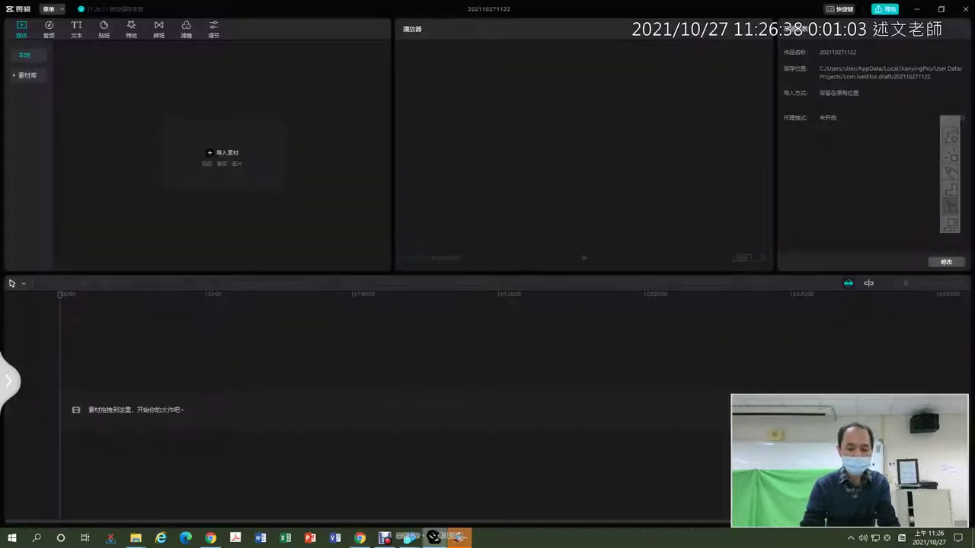
left_click_drag(433, 537, 83, 403)
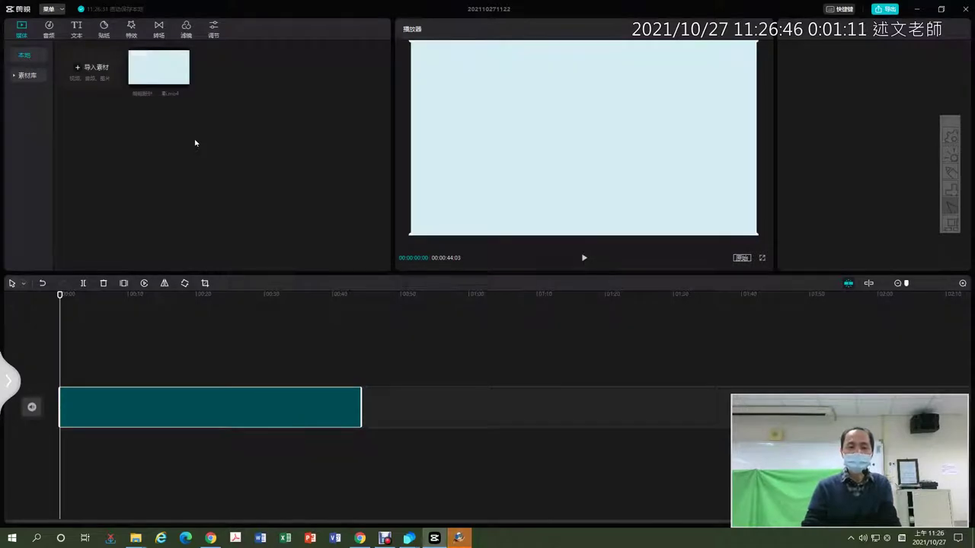
left_click(135, 391)
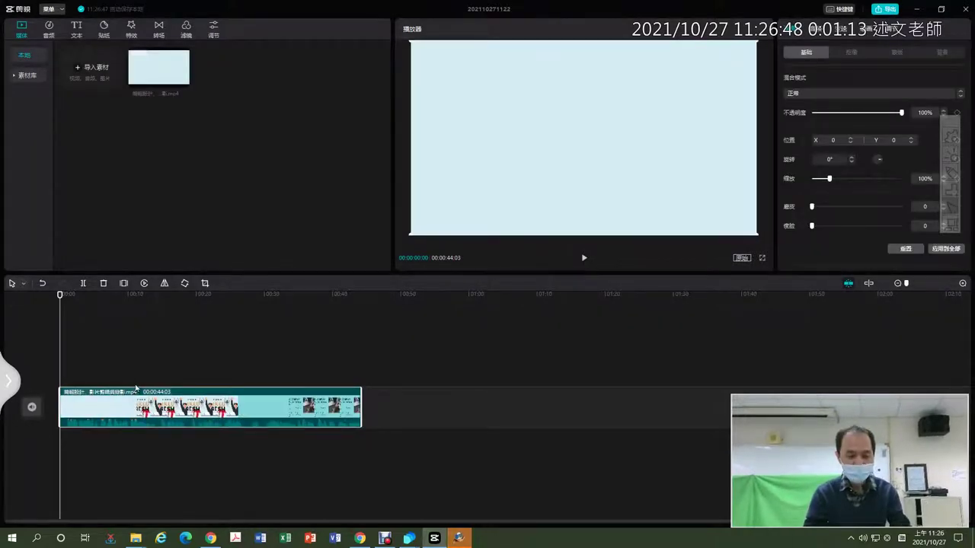
- Add the downloaded 未命名設計.mp4 from Chrome to a track above the main clip in 剪映, near the timeline's start
key("alt+Tab")
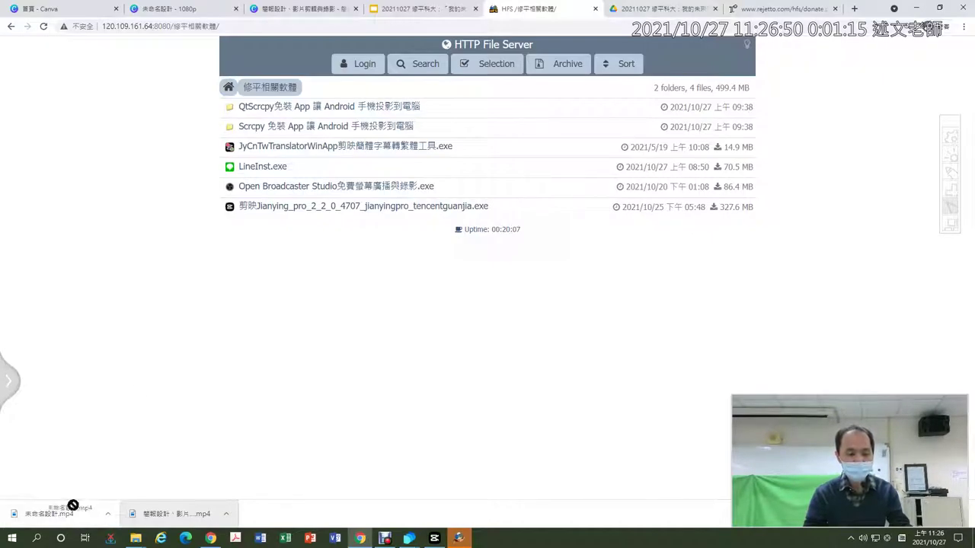
key("alt+Tab")
left_click_drag(342, 445, 407, 409)
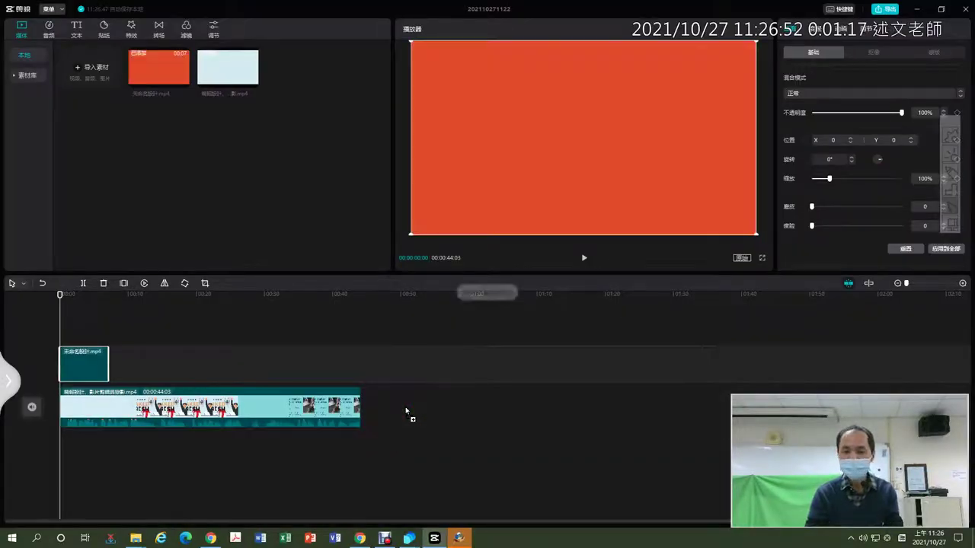
mouse_move(86, 366)
left_mouse_down()
mouse_move(245, 365)
mouse_move(404, 409)
mouse_move(332, 393)
mouse_move(89, 370)
left_mouse_up()
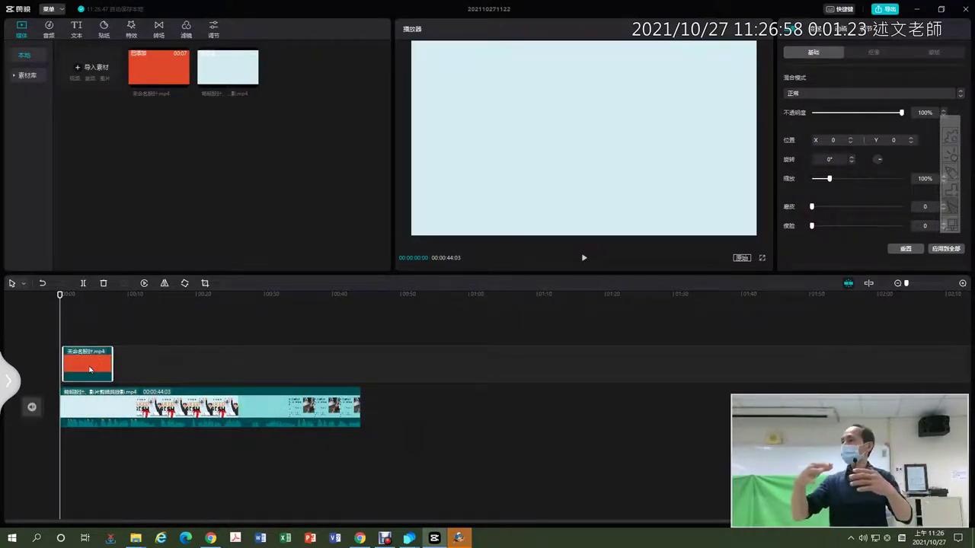
- Move the 未命名設計.mp4 clip to the main track directly behind the first clip and select both clips
left_click(86, 297)
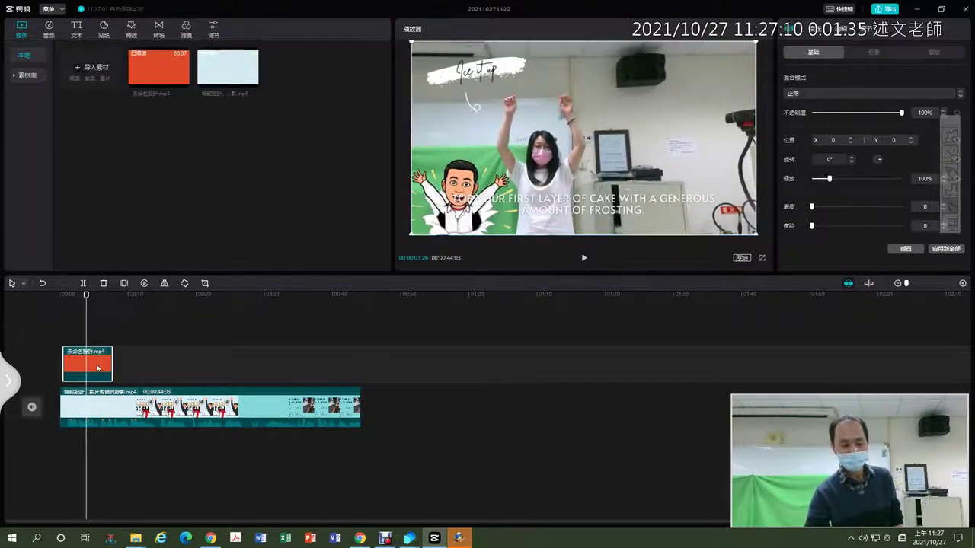
left_click_drag(97, 368, 400, 411)
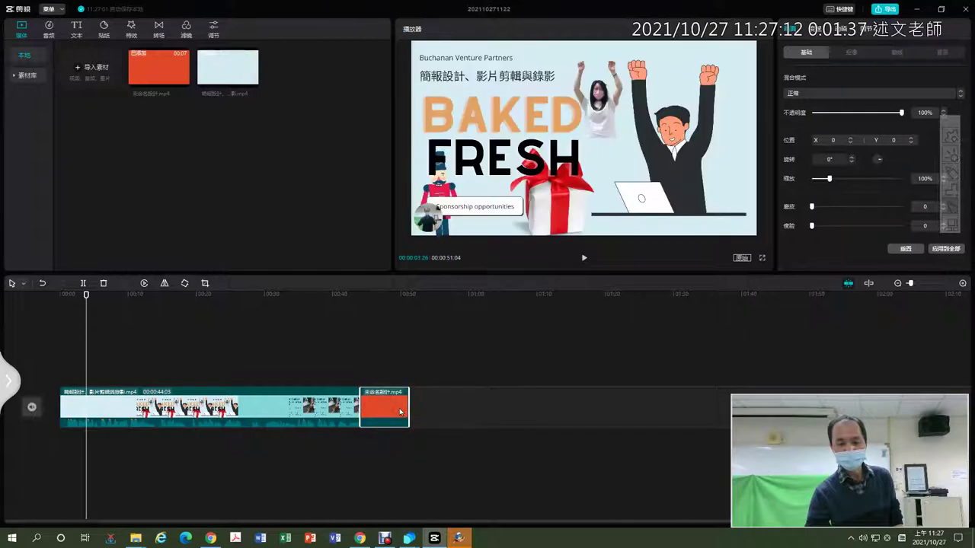
left_click_drag(365, 445, 328, 366)
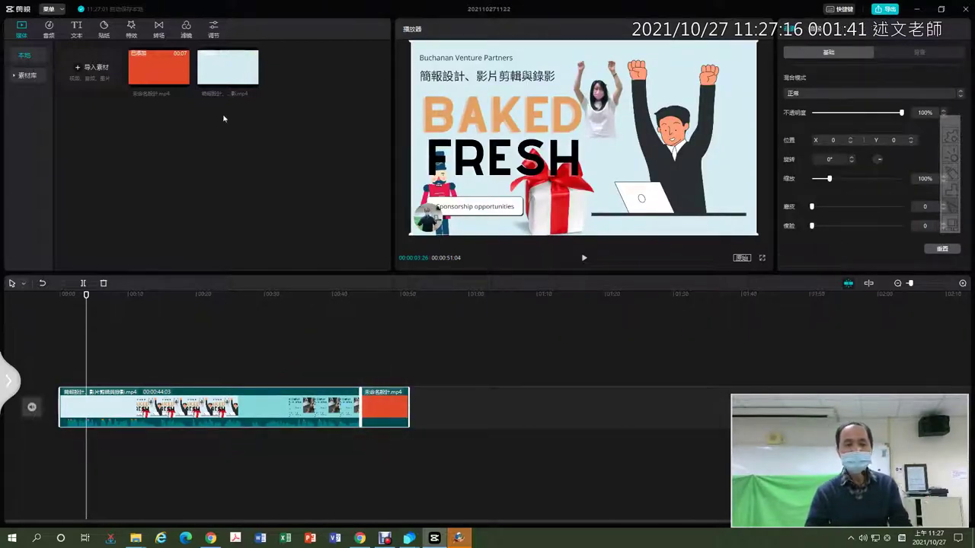
- Browse the available transitions, decorative text styles and stickers
left_click(159, 29)
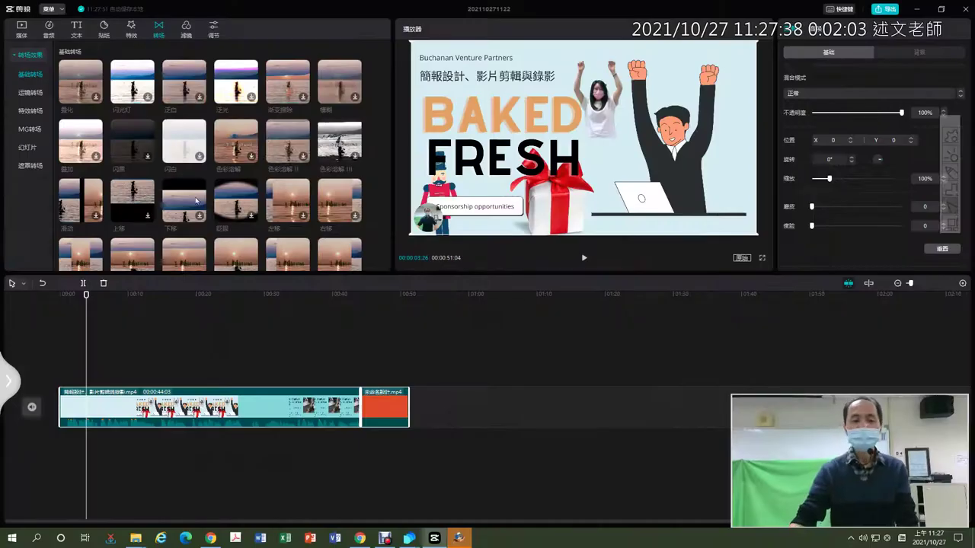
left_click(129, 333)
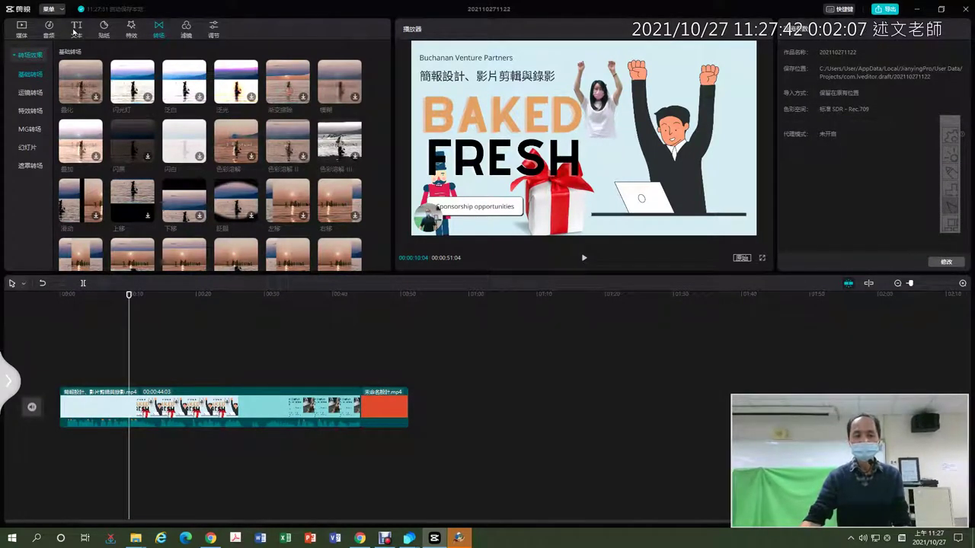
left_click(74, 30)
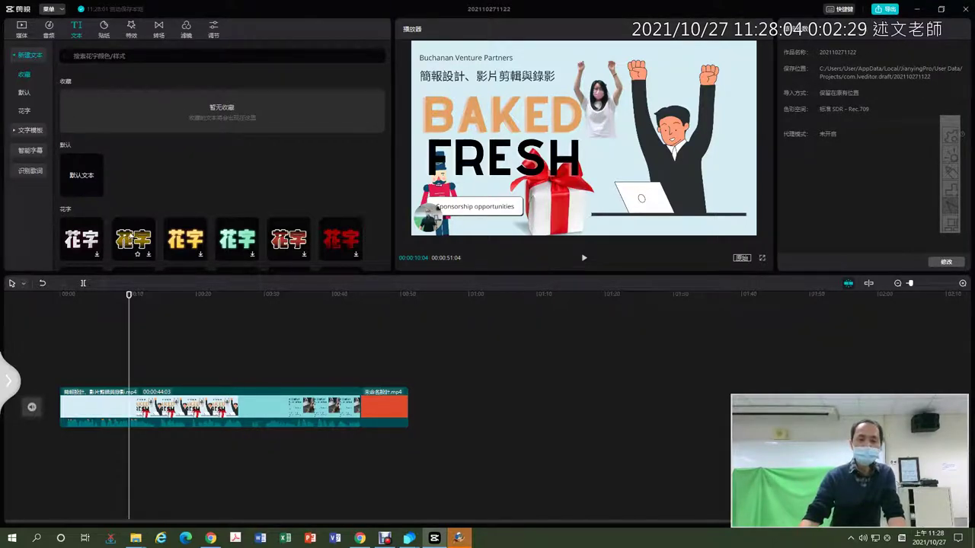
scroll(131, 239, "down", 3)
scroll(156, 199, "up", 1)
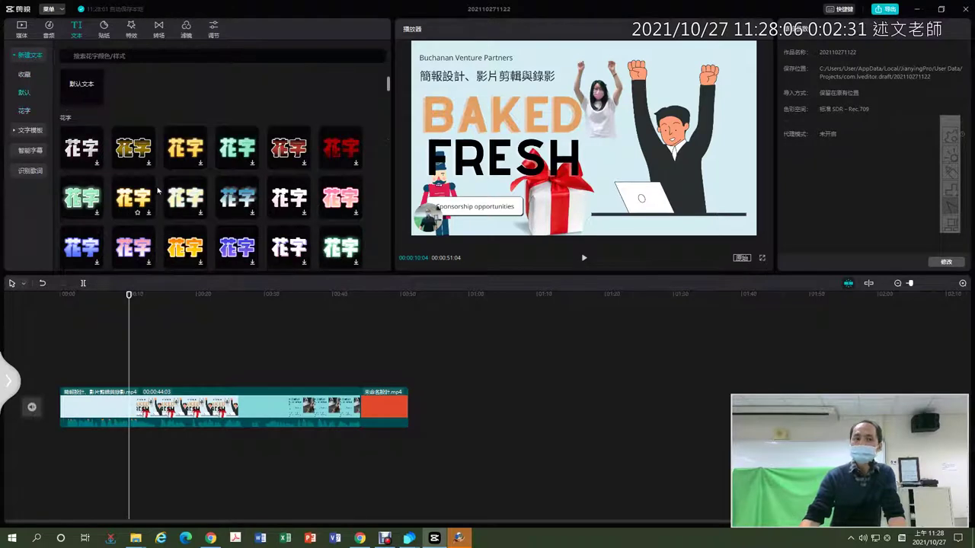
left_click(100, 29)
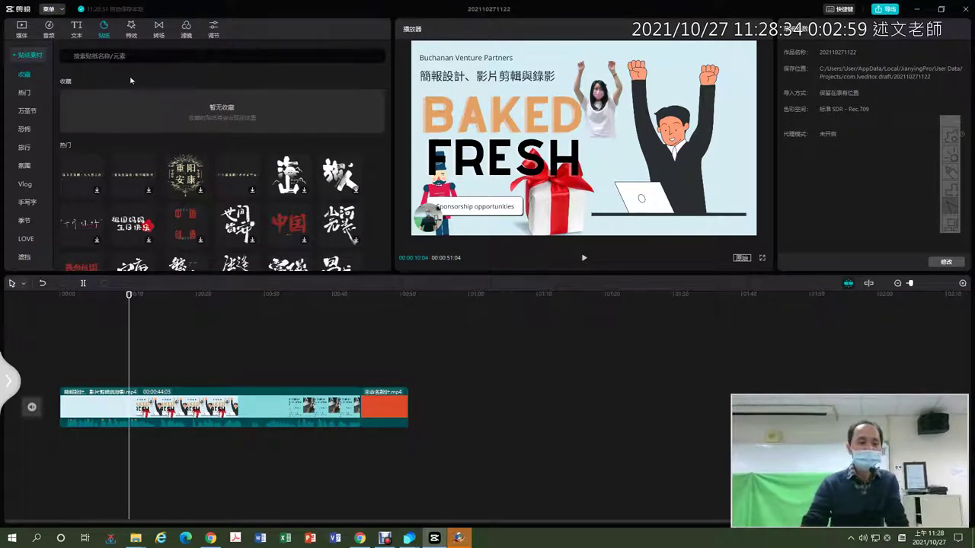
- Generate subtitles automatically from the speech in the video with 识别字幕
left_click(78, 32)
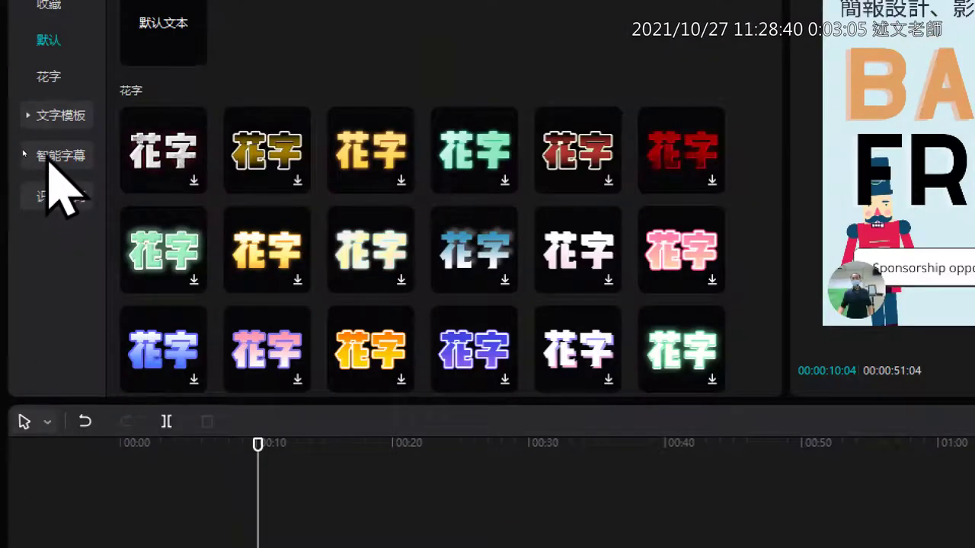
left_click(48, 158)
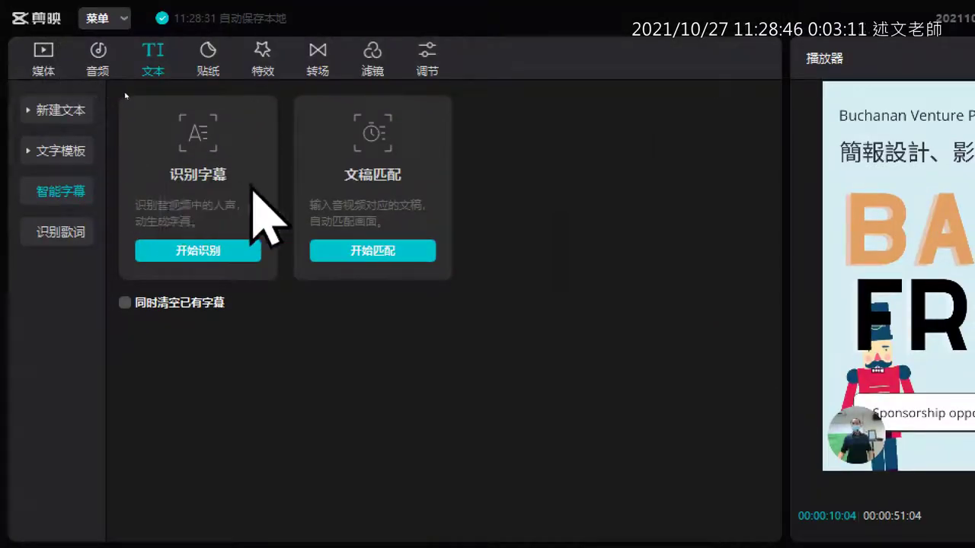
left_click(204, 252)
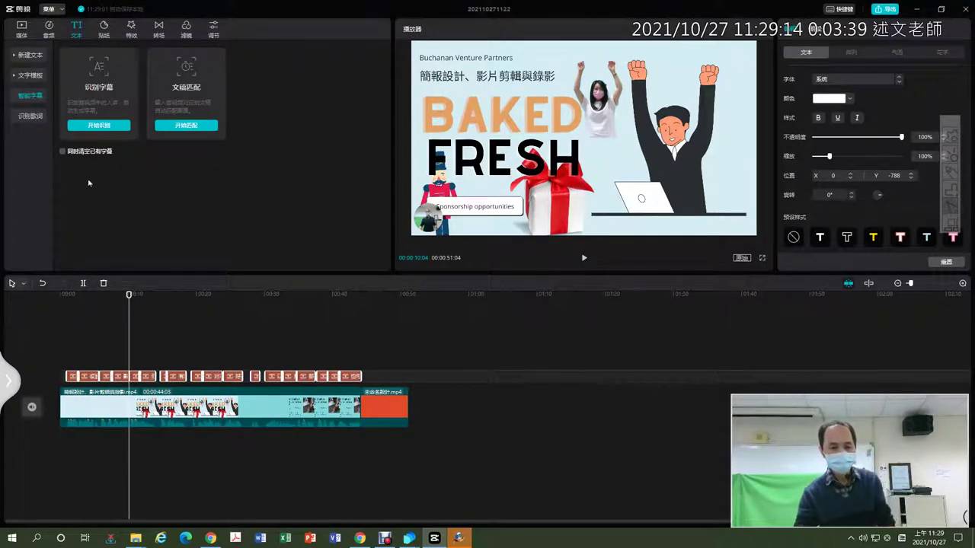
- Play the video from the start in an enlarged preview to check the generated subtitles, and pause it
left_click_drag(129, 297, 61, 299)
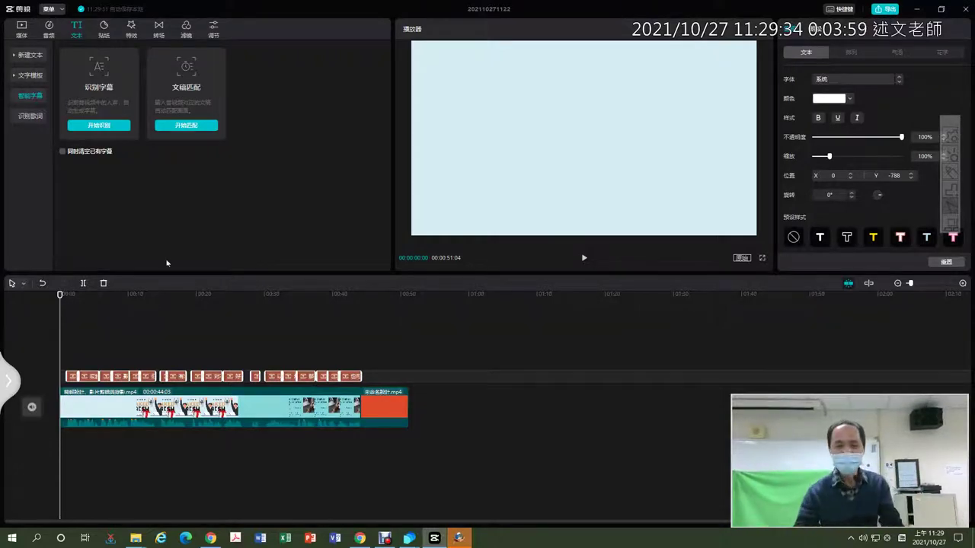
left_click(584, 257)
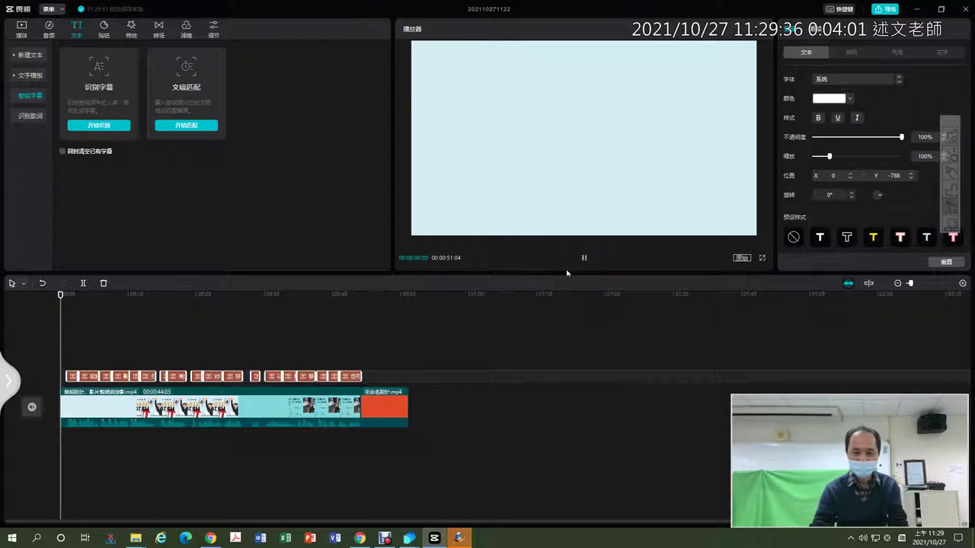
left_click_drag(561, 272, 559, 331)
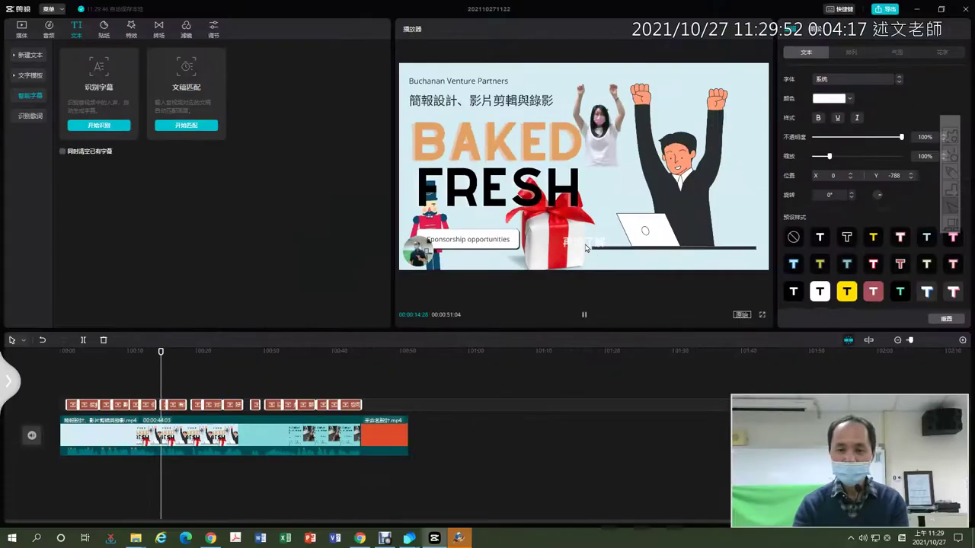
left_click(584, 314)
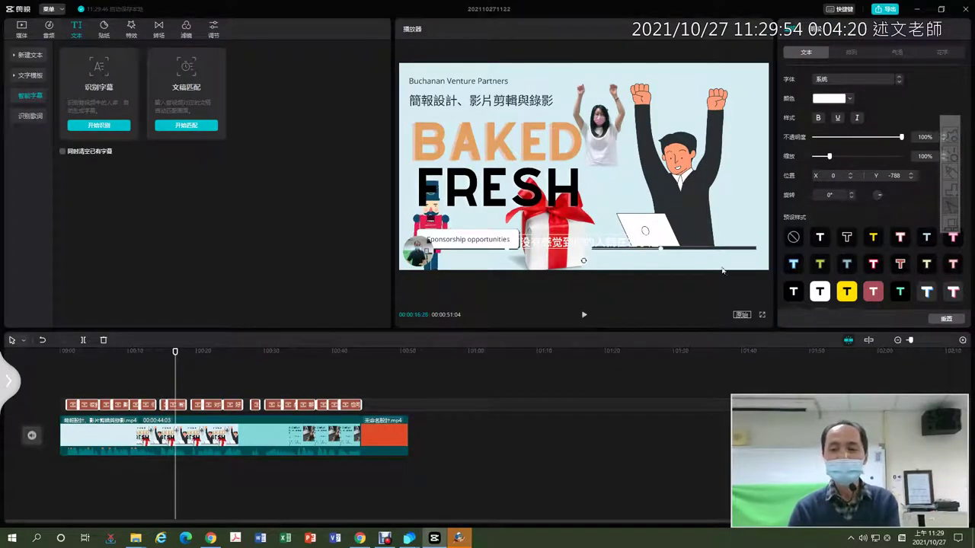
- Apply the black text preset with a white outline to all subtitles and play part of the video to check them
left_click(847, 237)
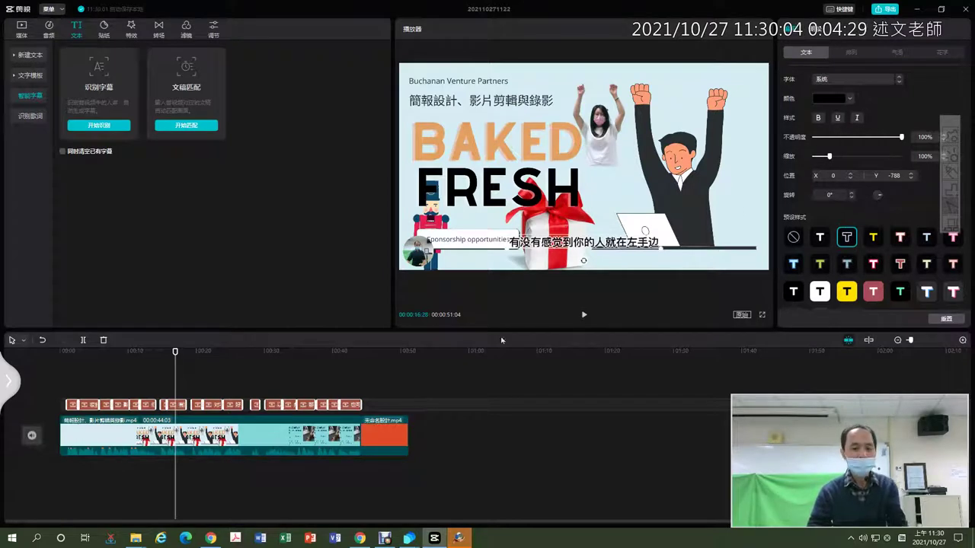
left_click_drag(176, 352, 139, 352)
left_click(584, 315)
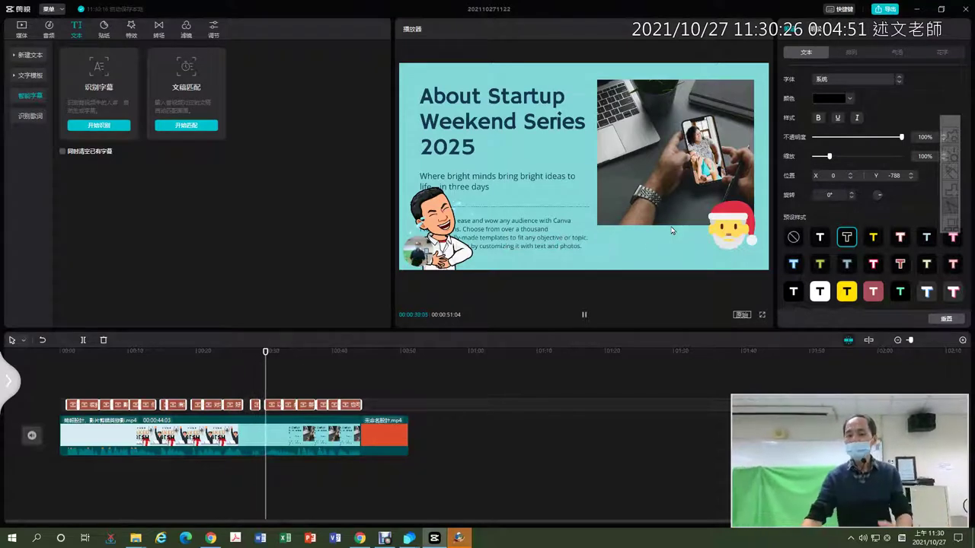
left_click(585, 314)
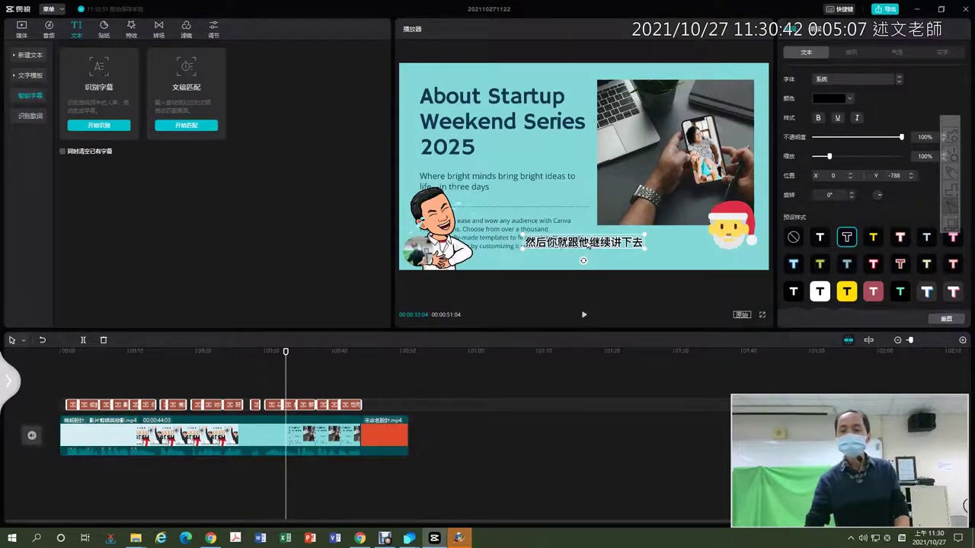
- Examine the editable text of the subtitle 然后你就跟他继续讲下去 and of the first two subtitles on the timeline
left_click(588, 246)
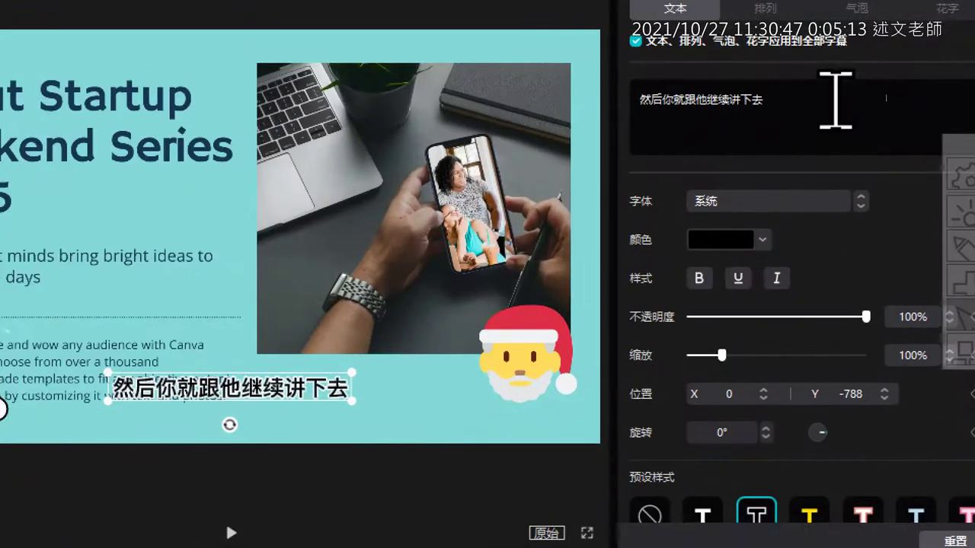
left_click_drag(883, 96, 828, 98)
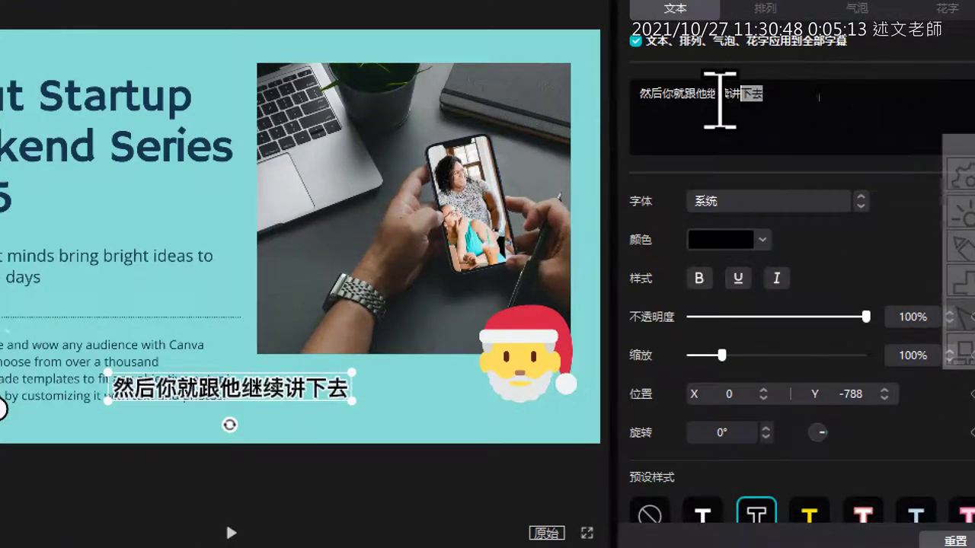
left_click_drag(720, 99, 601, 103)
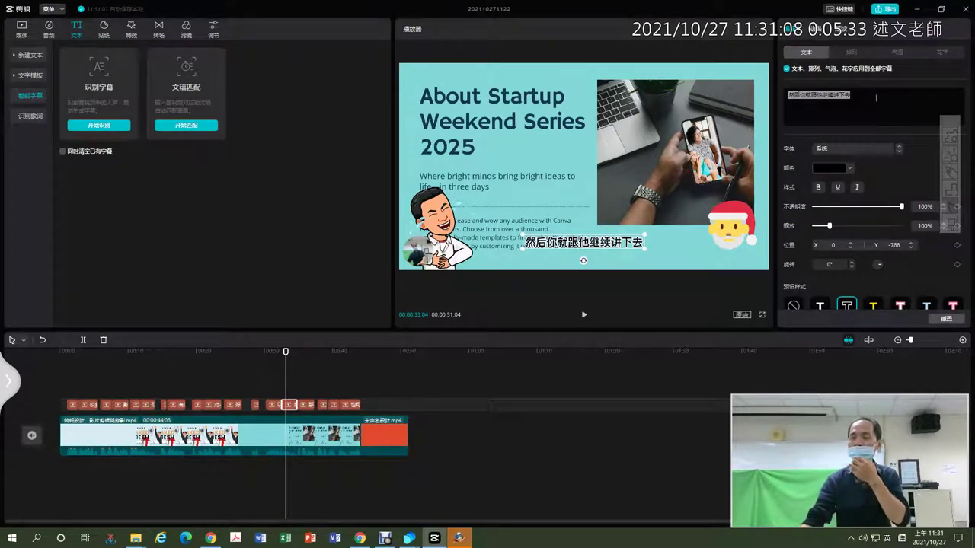
left_click(875, 97)
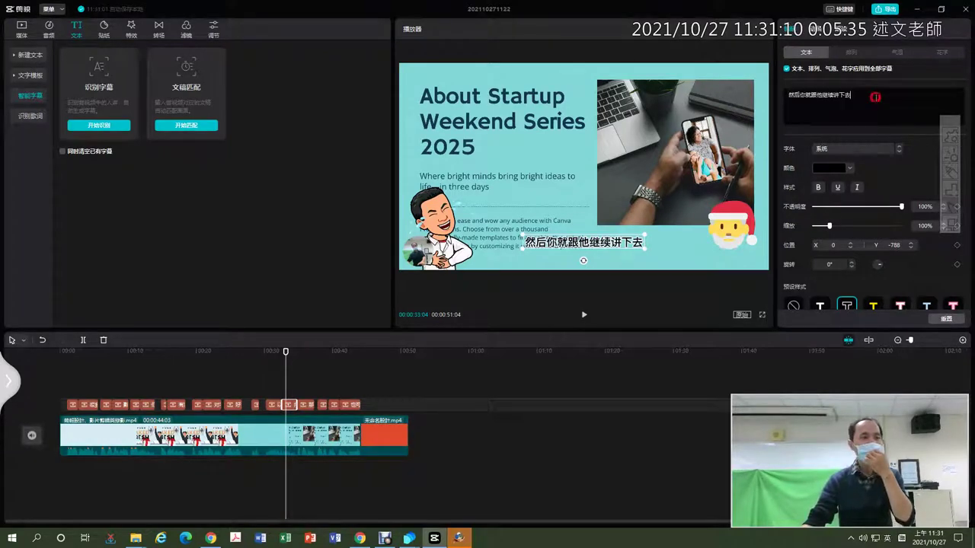
left_click(73, 406)
left_click(85, 406)
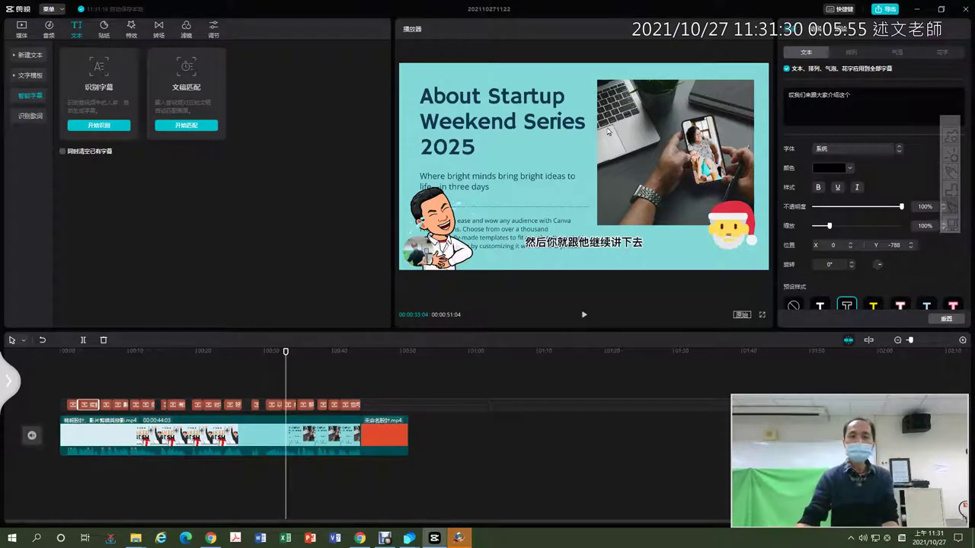
- Close the video project and return to the HTTP File Server page in Chrome
left_click(966, 10)
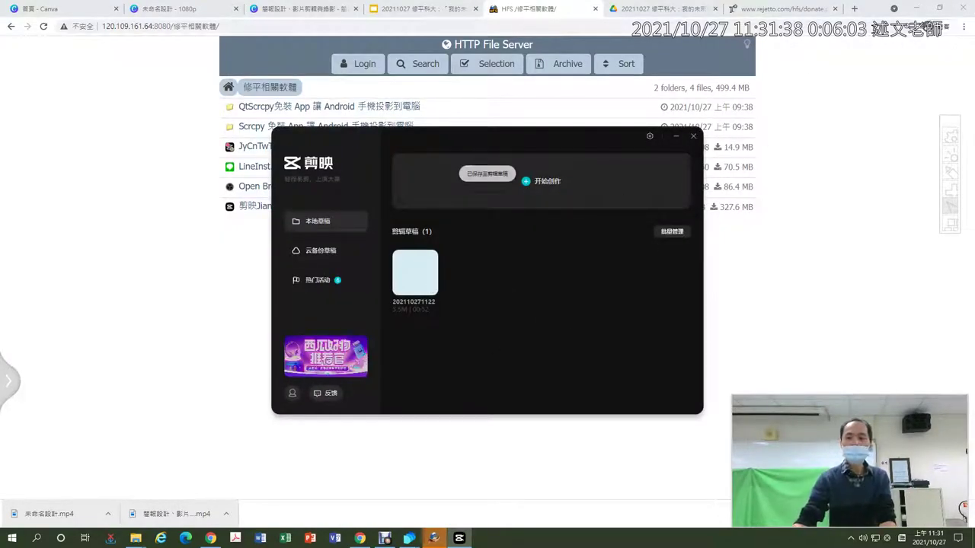
left_click(856, 211)
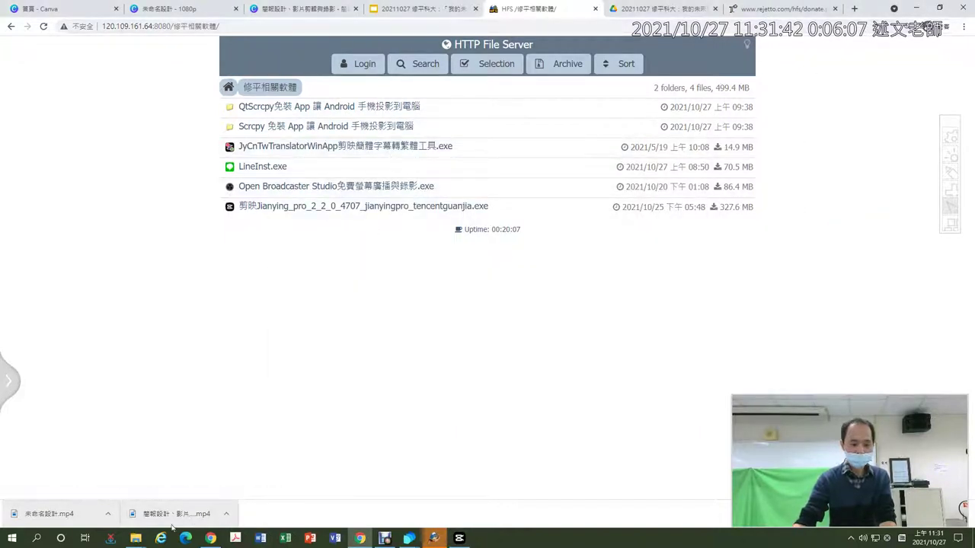
- Launch the JyCnTwTranslatorWinApp剪映簡體字幕轉繁體工具 program from the 修平相關軟體 folder on the desktop
mouse_move(136, 538)
left_click(162, 496)
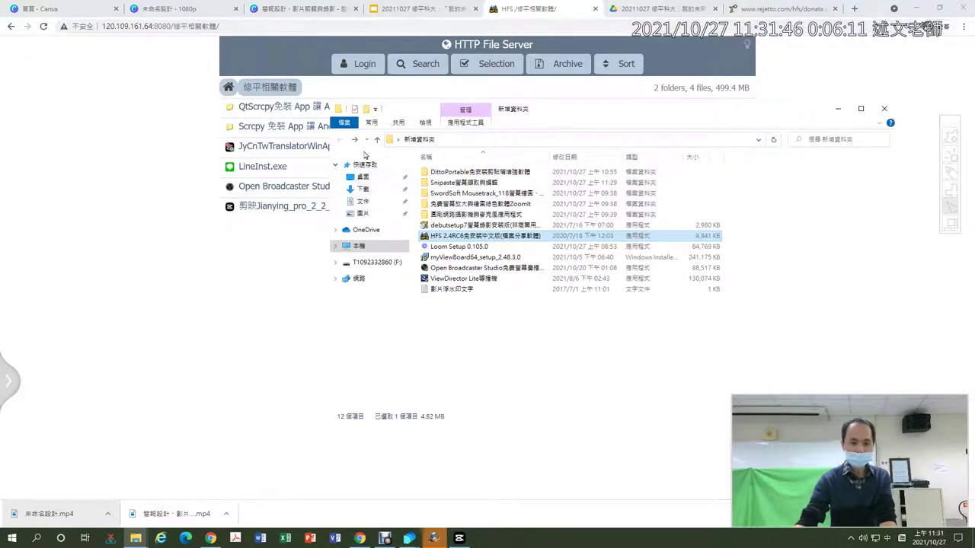
left_click(354, 140)
left_click(353, 140)
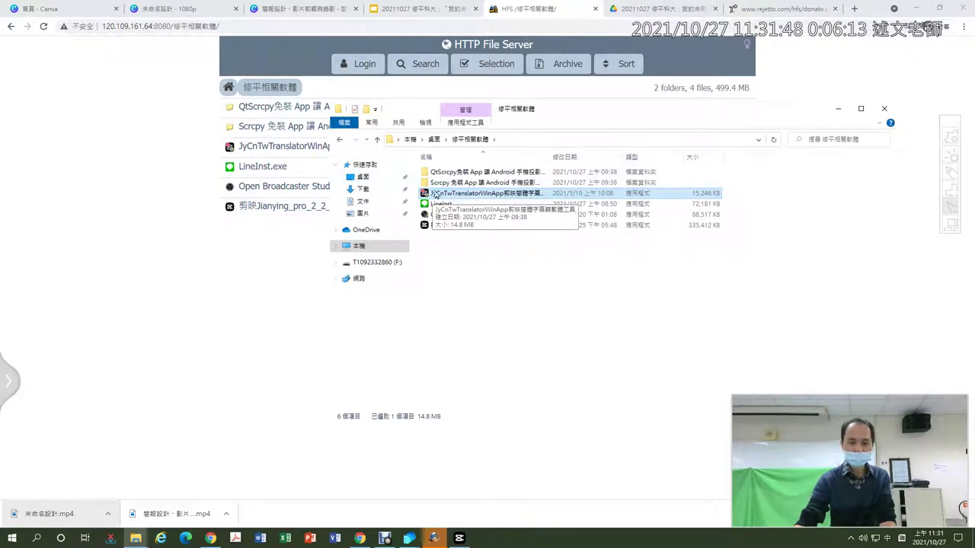
left_click(434, 192)
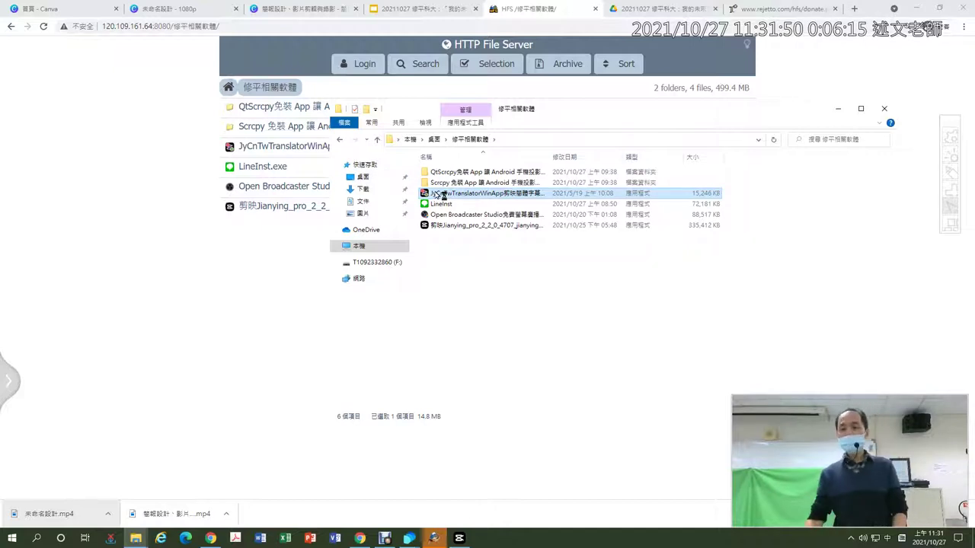
double_click(440, 195)
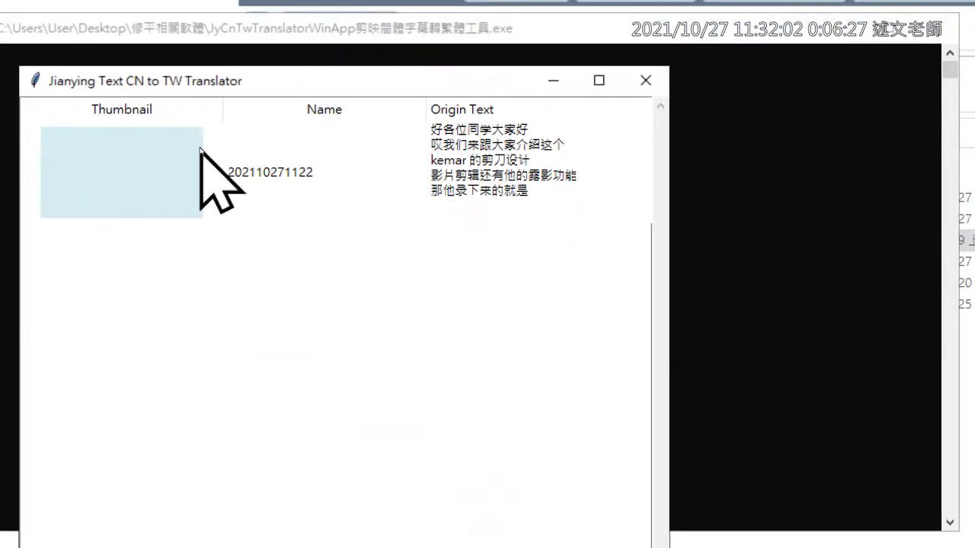
left_click(493, 147)
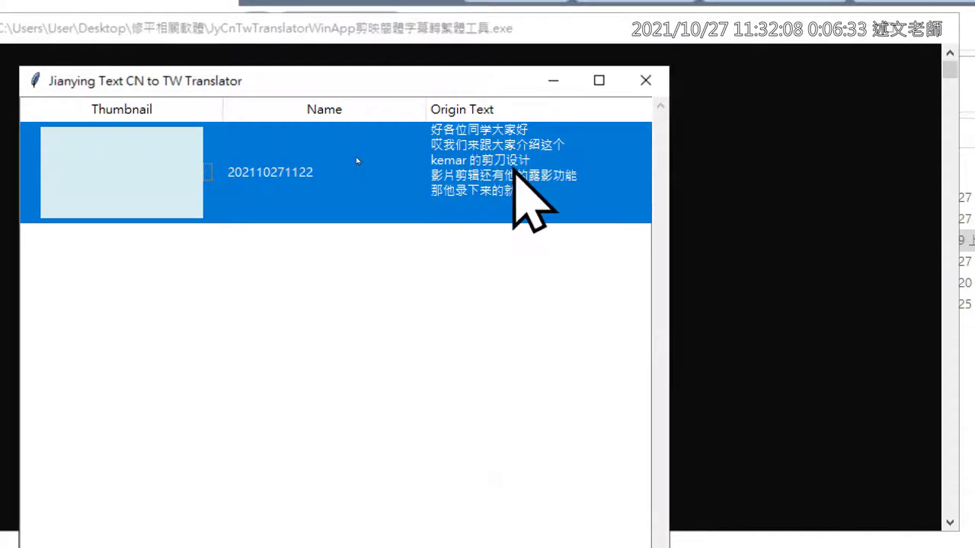
right_click(514, 167)
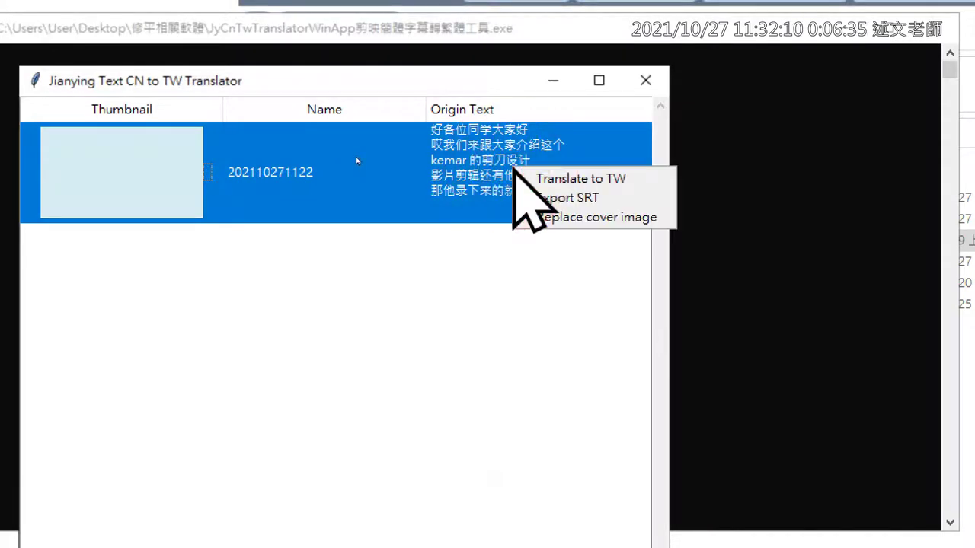
left_click(638, 180)
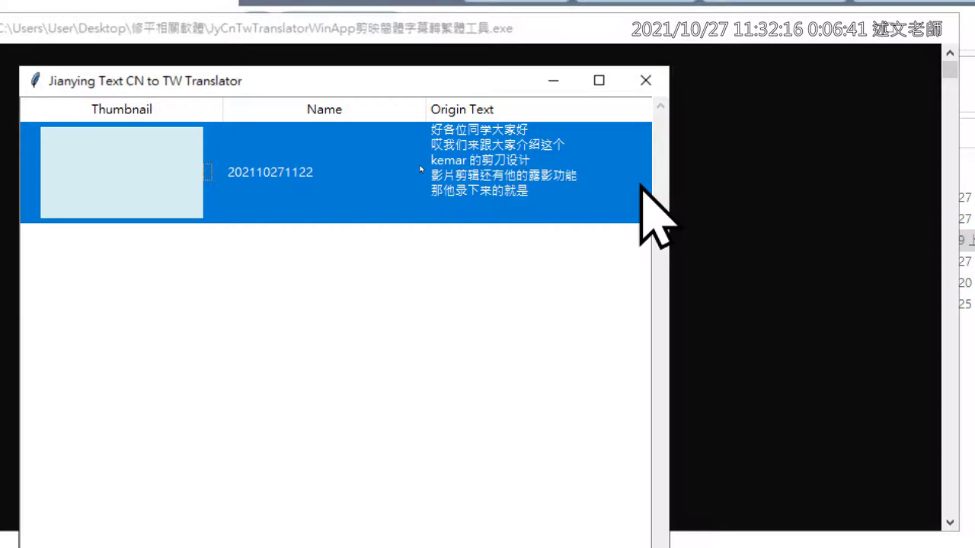
key("Return")
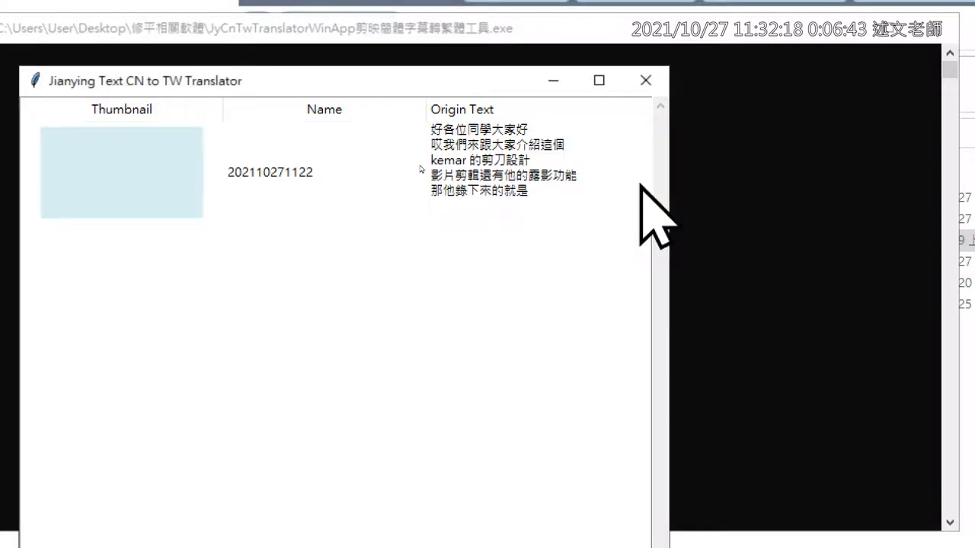
left_click(507, 182)
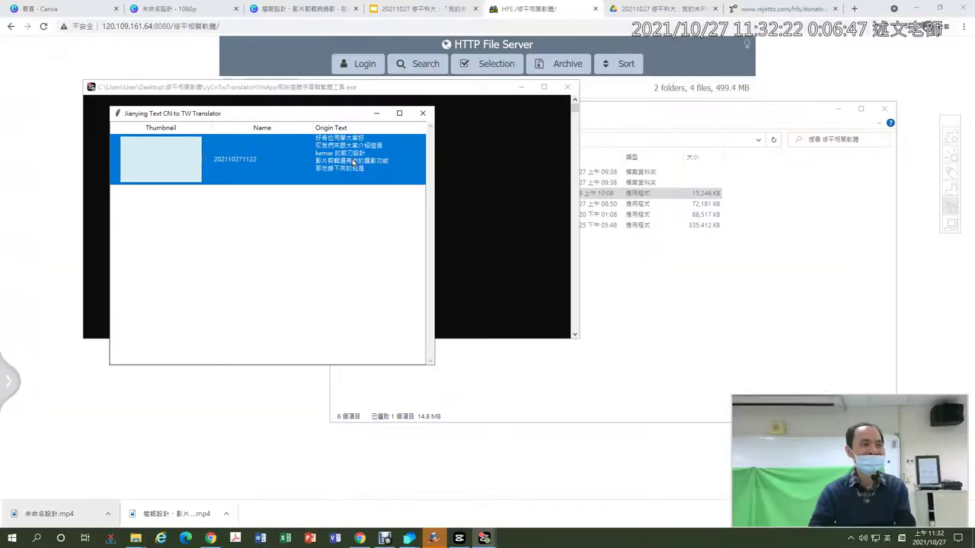
left_click(461, 537)
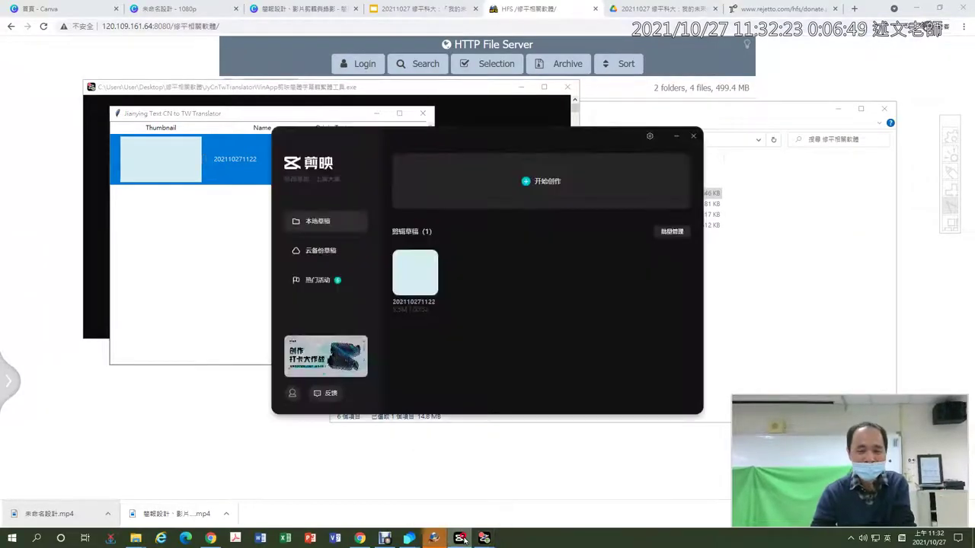
left_click(416, 280)
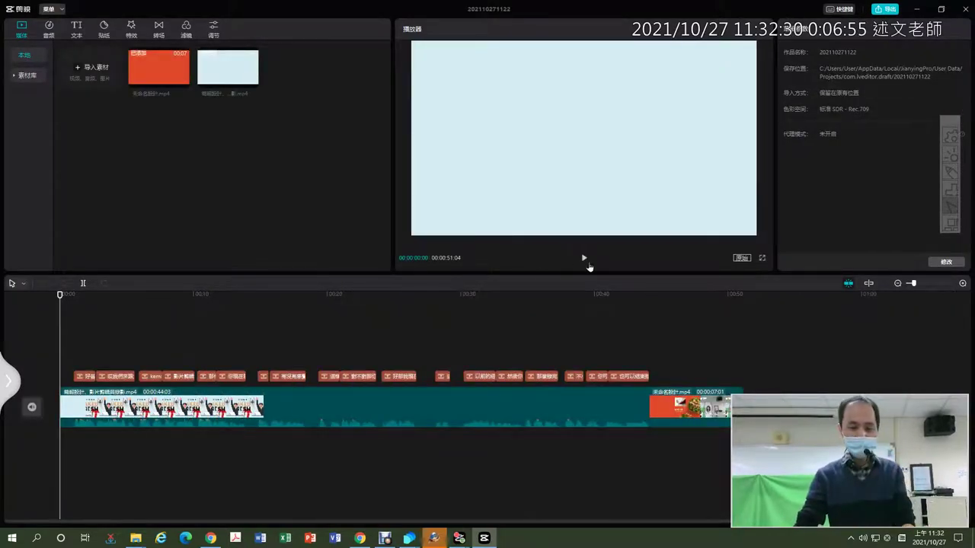
left_click(585, 259)
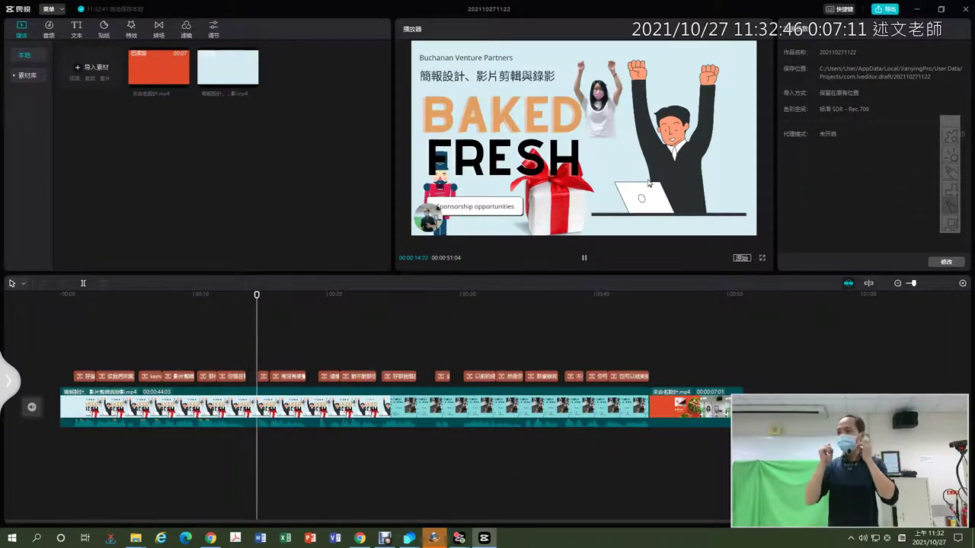
key("space")
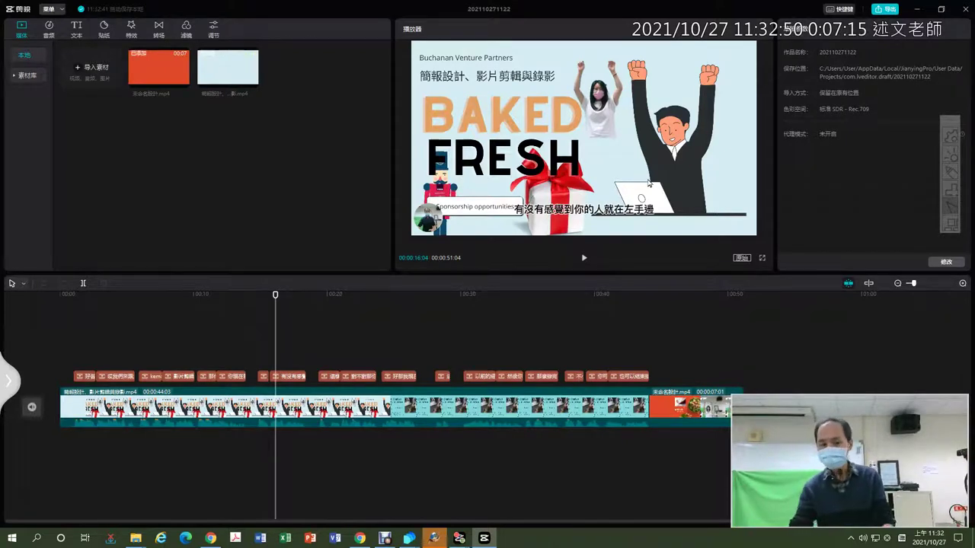
- Open the subtitle 有沒有感覺到你的人就在左手邊 from the timeline and select its whole text
left_click(287, 376)
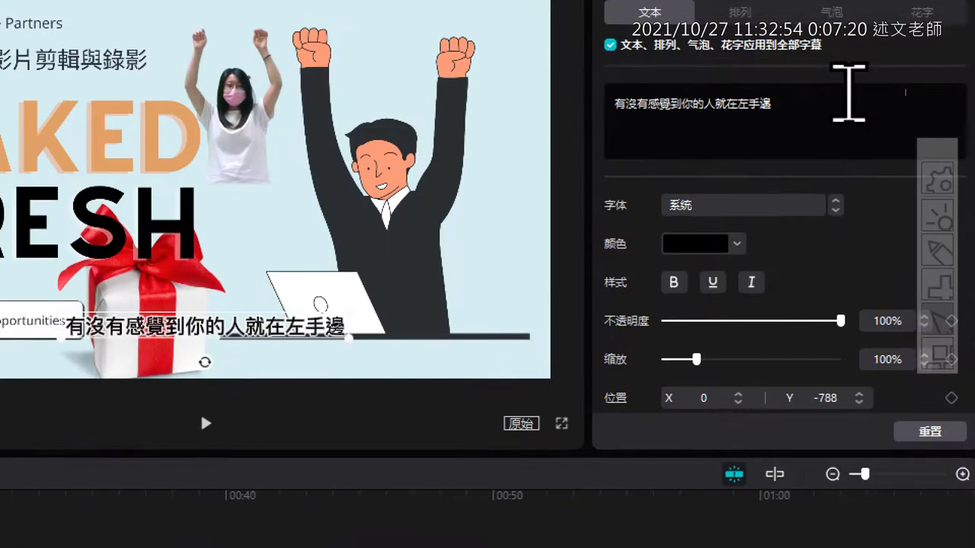
double_click(803, 93)
left_click(786, 113)
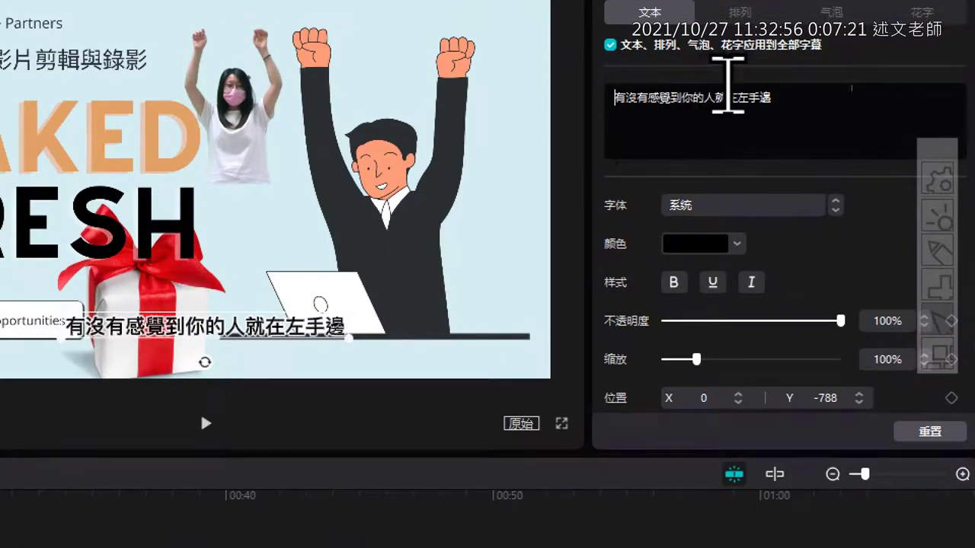
double_click(788, 93)
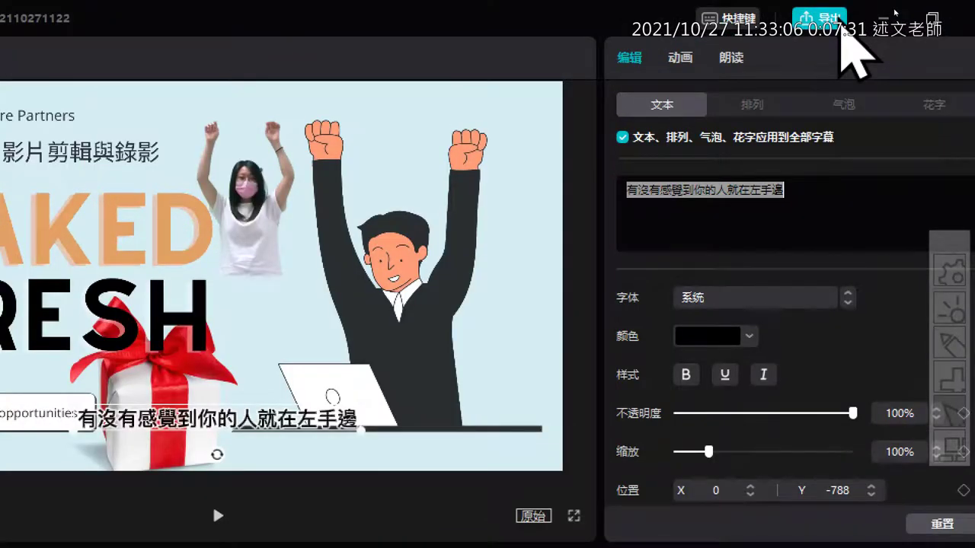
- Open the export settings for the video project and review its work name
left_click(836, 22)
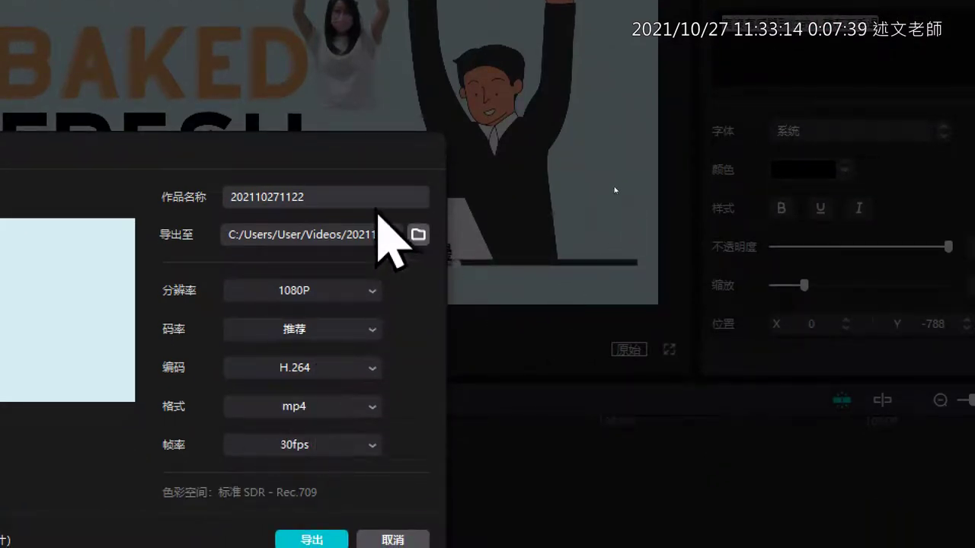
left_click(367, 195)
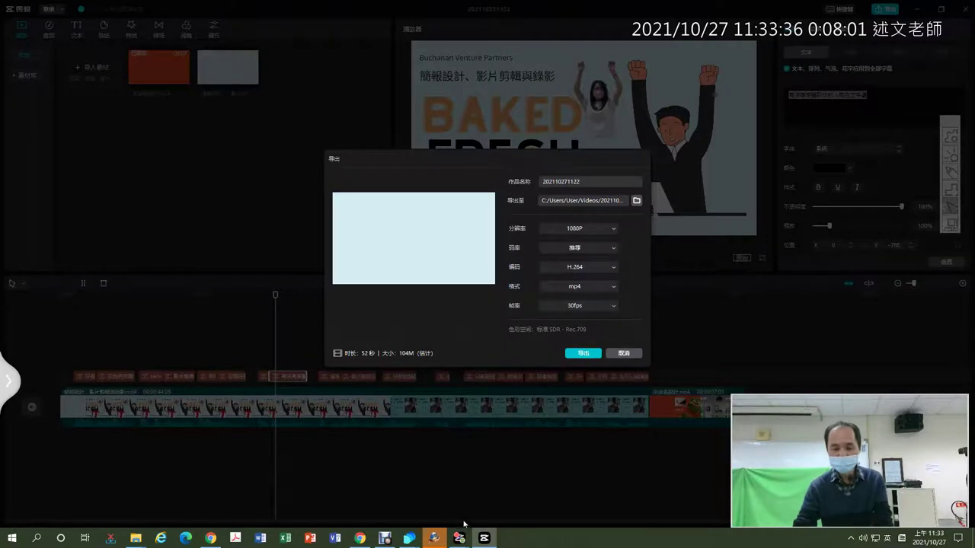
mouse_move(460, 533)
left_click(496, 498)
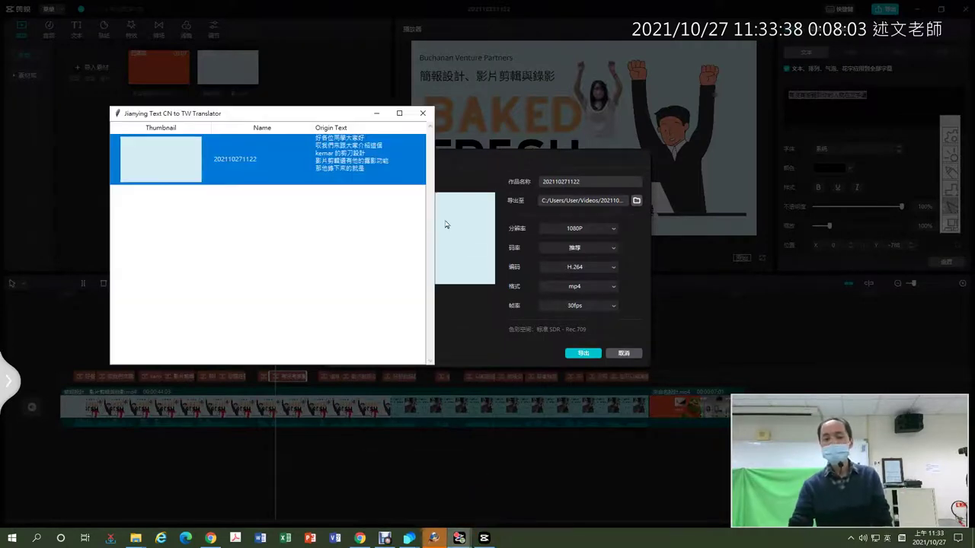
right_click(385, 146)
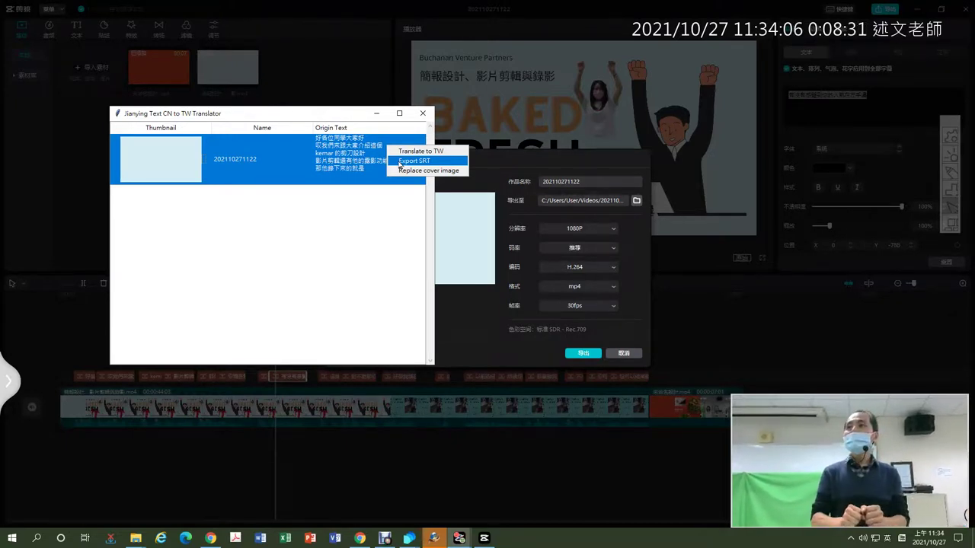
left_click(564, 165)
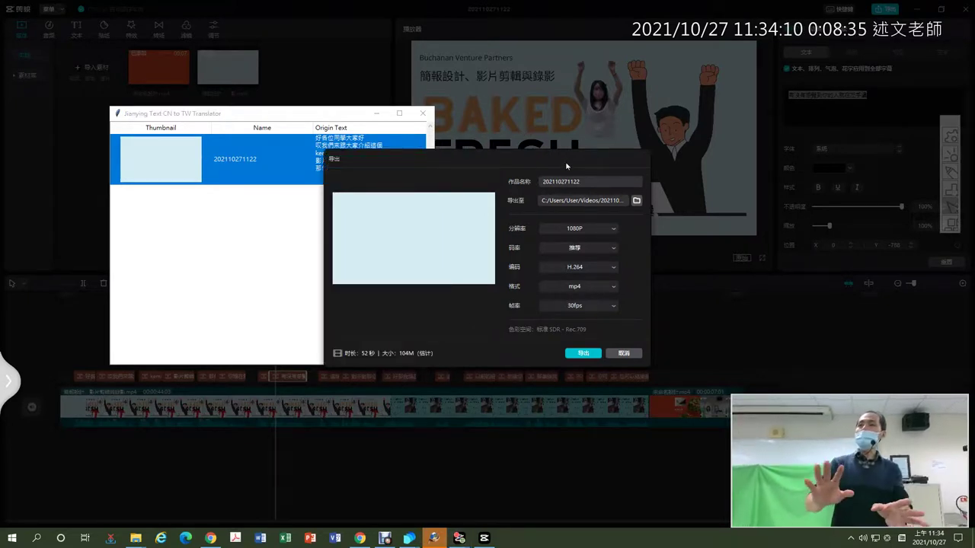